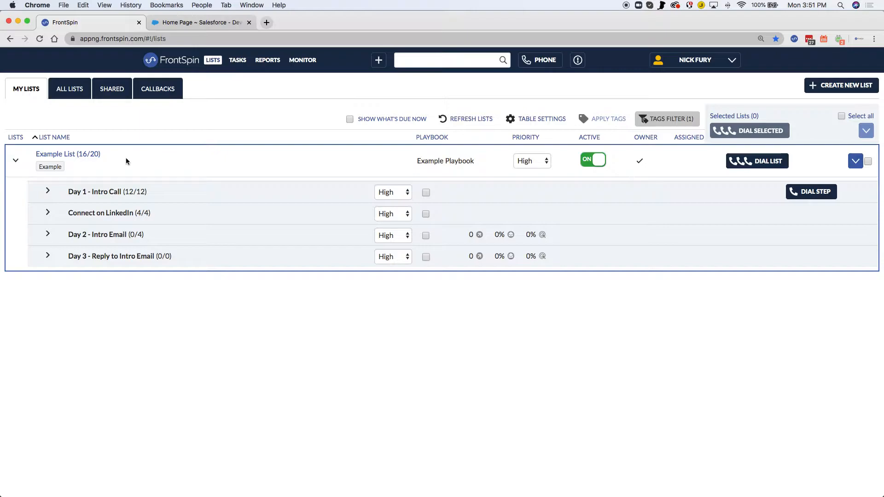
Step: Review the Day 1 - Intro Call step and the Connect on LinkedIn contacts with their LinkedIn links, then collapse the contacts
{"action": "left_click_drag", "start_coordinate": [68, 192], "coordinate": [147, 199]}
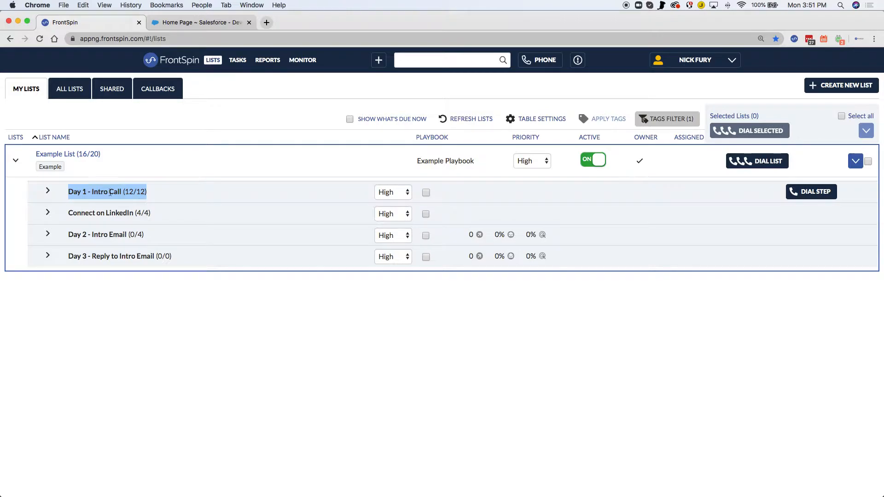
{"action": "left_click_drag", "start_coordinate": [68, 213], "coordinate": [156, 219]}
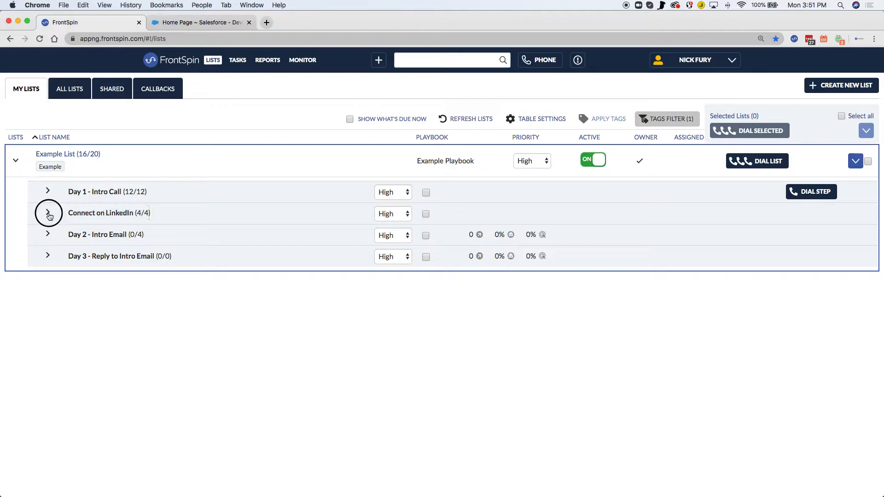
{"action": "left_click", "coordinate": [47, 212]}
{"action": "left_click", "coordinate": [160, 238]}
{"action": "left_click_drag", "start_coordinate": [673, 288], "coordinate": [627, 277]}
{"action": "left_click", "coordinate": [312, 233]}
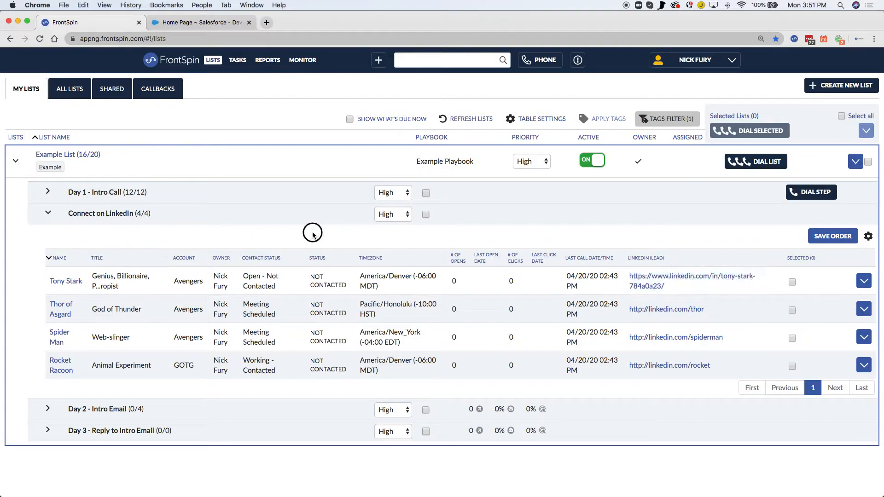
{"action": "left_click", "coordinate": [49, 215]}
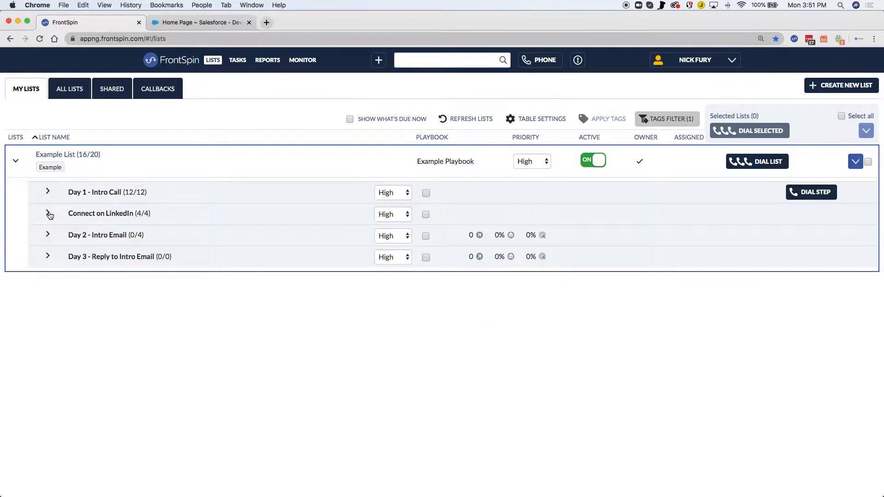
Step: Expand the Day 2 - Intro Email step and preview the Variant A email draft to its contacts, closing it without sending
{"action": "left_click", "coordinate": [49, 235]}
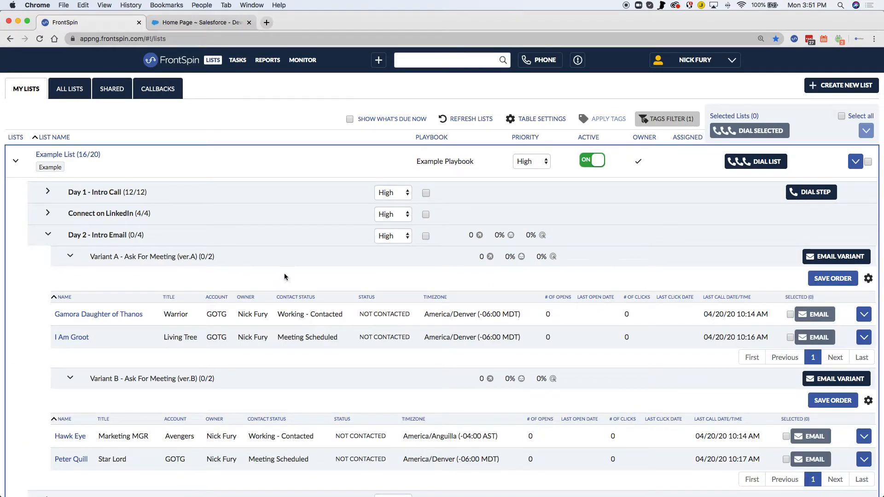
{"action": "left_click", "coordinate": [831, 260]}
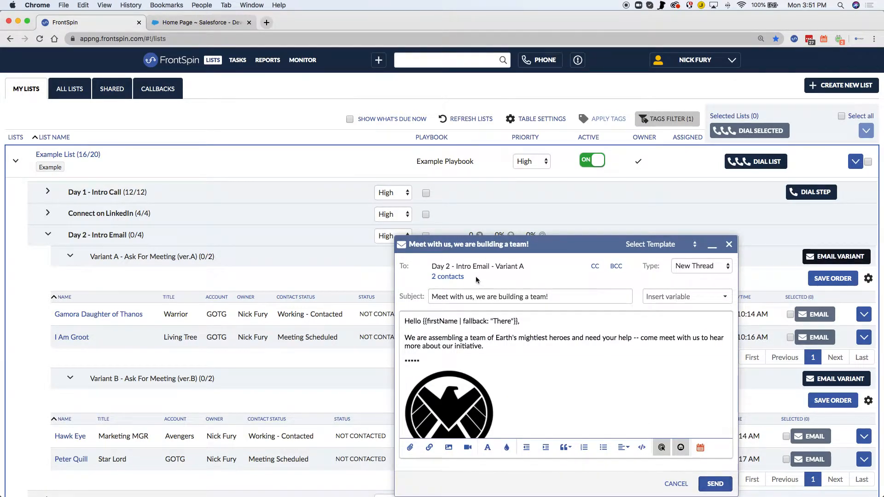
{"action": "left_click_drag", "start_coordinate": [477, 279], "coordinate": [413, 273]}
{"action": "left_click", "coordinate": [535, 278]}
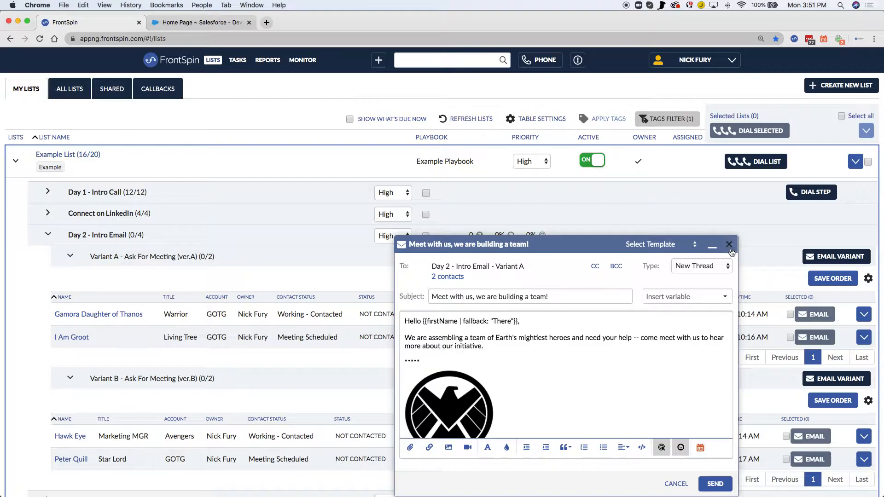
{"action": "left_click", "coordinate": [729, 248]}
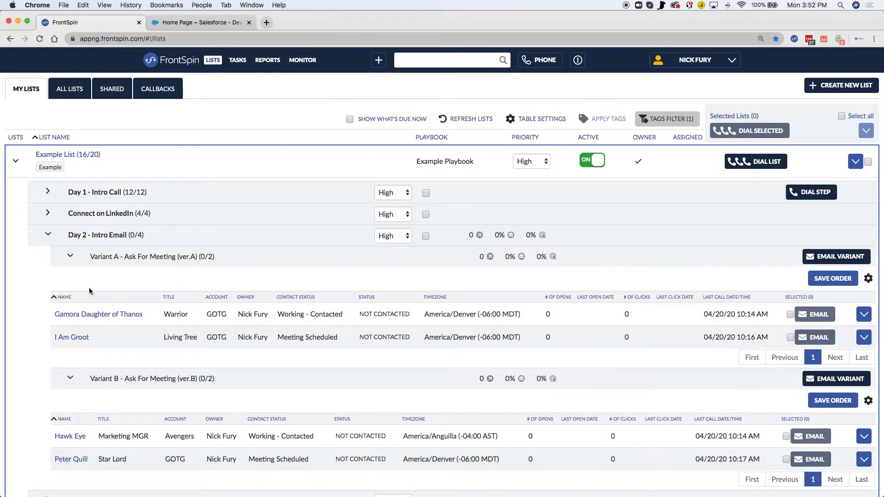
Step: Collapse both Ask For Meeting variants and review their names along with the Day 3 - Reply to Intro Email step
{"action": "left_click", "coordinate": [70, 256]}
{"action": "left_click", "coordinate": [70, 278]}
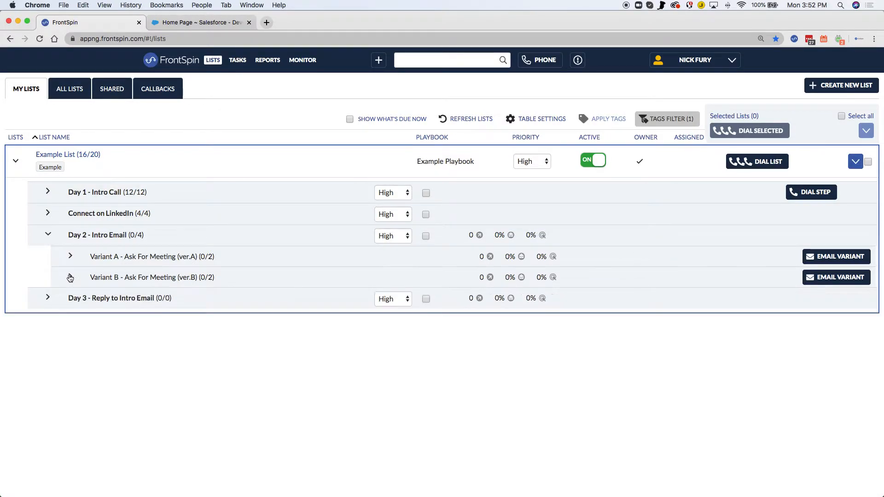
{"action": "left_click_drag", "start_coordinate": [90, 257], "coordinate": [191, 257]}
{"action": "left_click_drag", "start_coordinate": [92, 277], "coordinate": [196, 276]}
{"action": "left_click", "coordinate": [232, 278]}
{"action": "left_click_drag", "start_coordinate": [171, 297], "coordinate": [65, 299]}
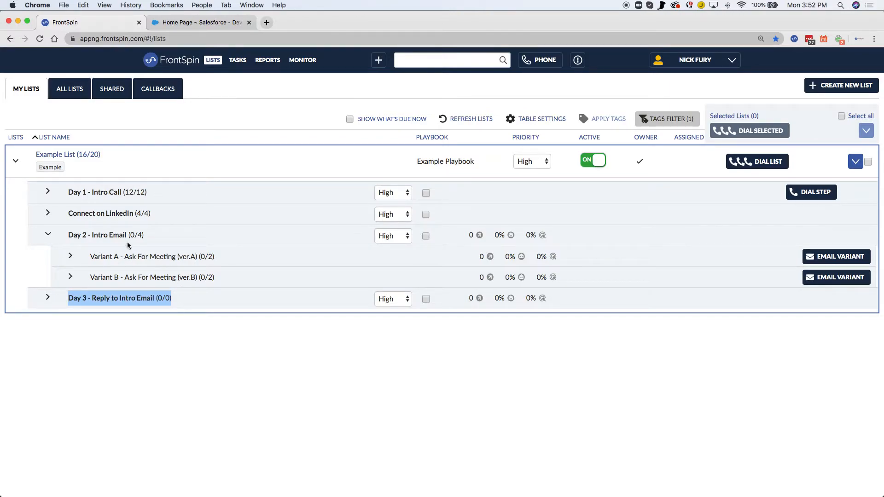
{"action": "left_click", "coordinate": [193, 304]}
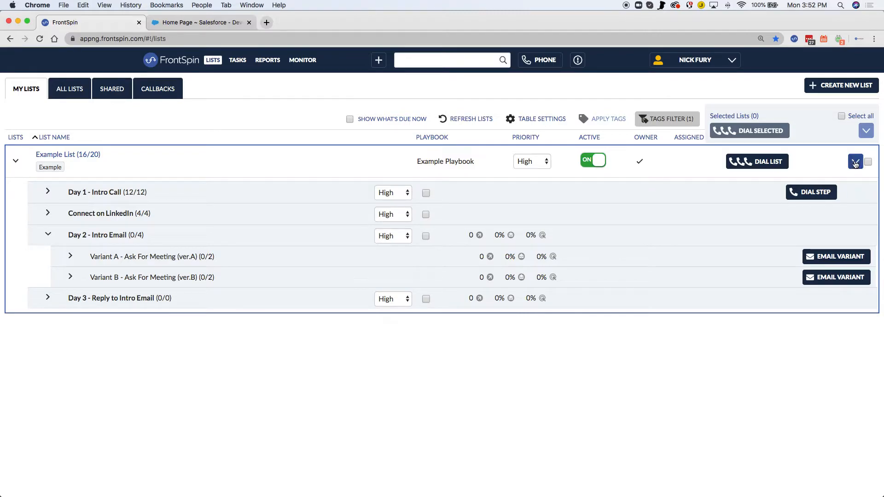
Step: Open Example List for editing and show its playbook configuration
{"action": "left_click", "coordinate": [856, 162]}
{"action": "left_click", "coordinate": [788, 180]}
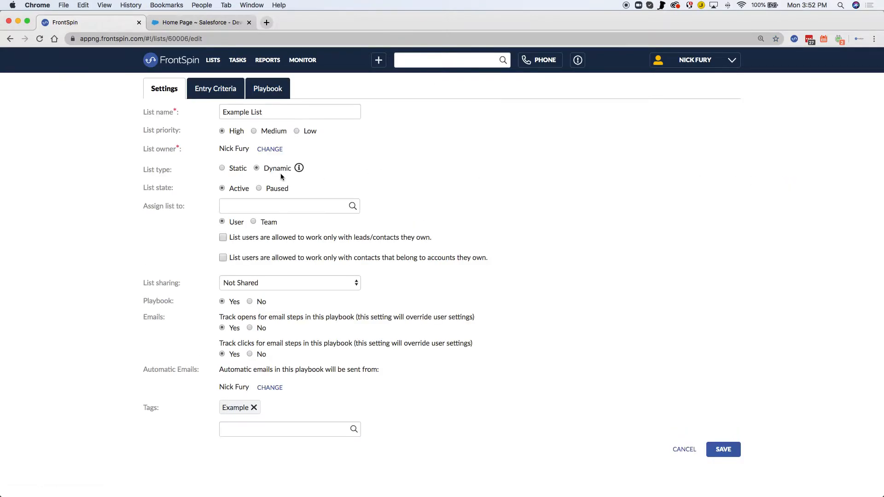
{"action": "left_click", "coordinate": [273, 94]}
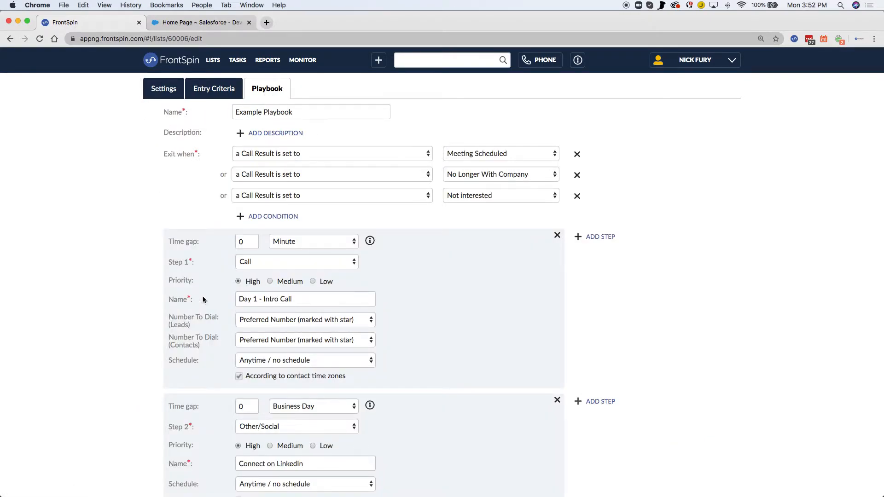
Step: Review the Day 1 - Intro Call step's name, number-to-dial options for leads and schedule options, leaving them as they are
{"action": "left_click_drag", "start_coordinate": [316, 300], "coordinate": [219, 299]}
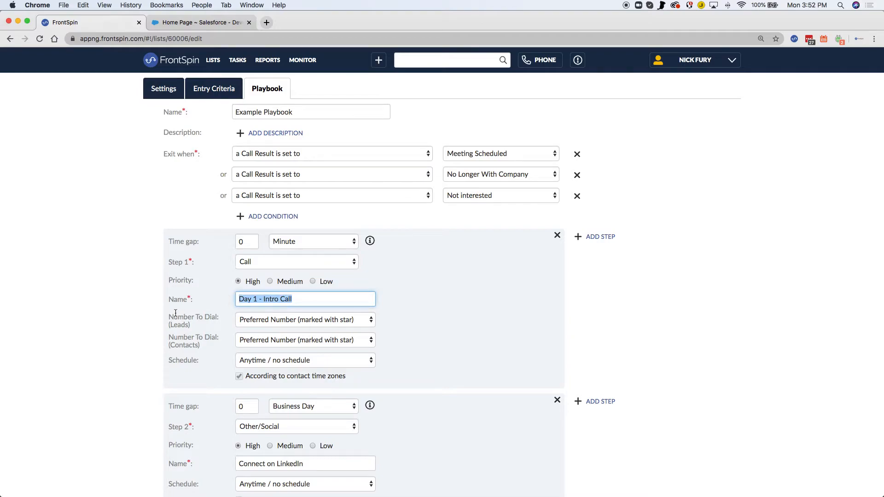
{"action": "left_click", "coordinate": [140, 316]}
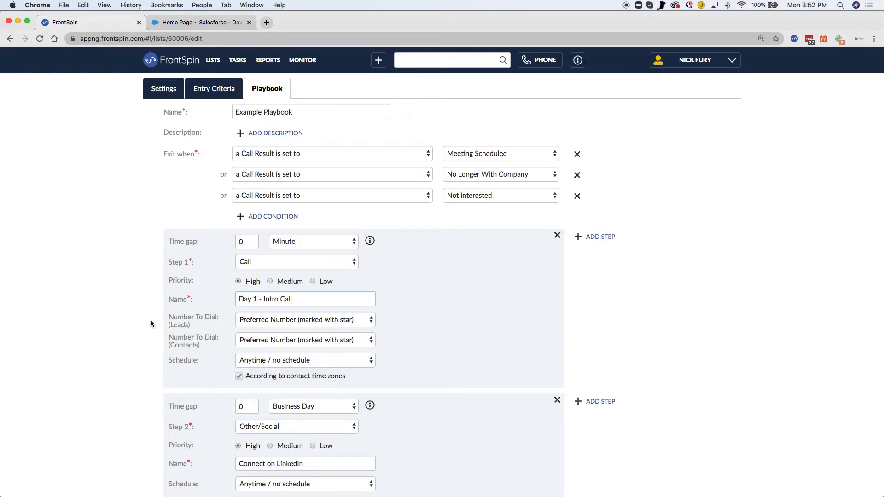
{"action": "left_click", "coordinate": [357, 320]}
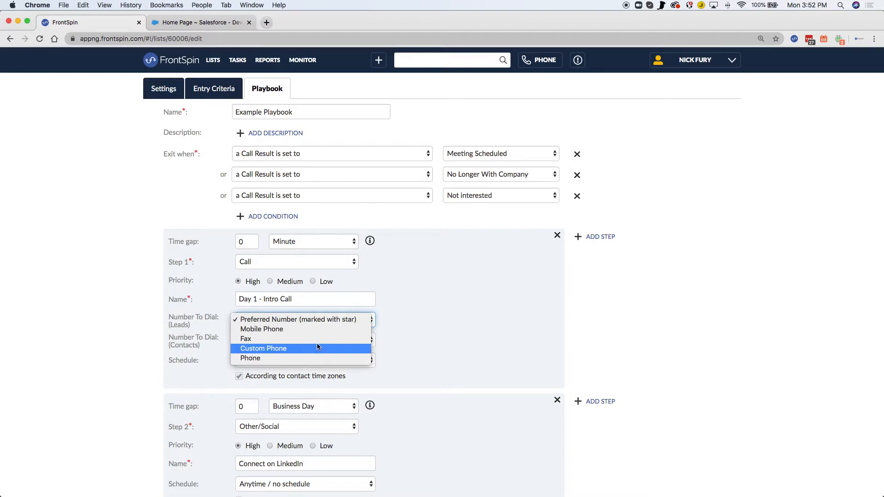
{"action": "left_click", "coordinate": [402, 331]}
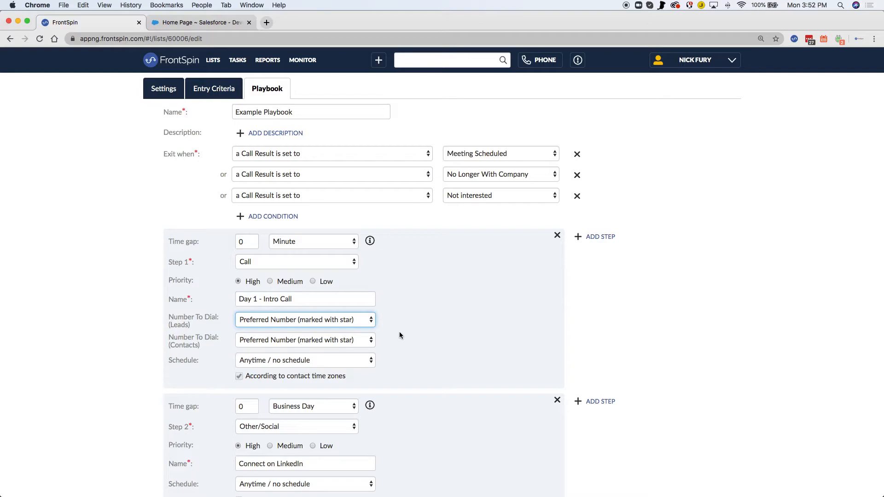
{"action": "left_click", "coordinate": [368, 360]}
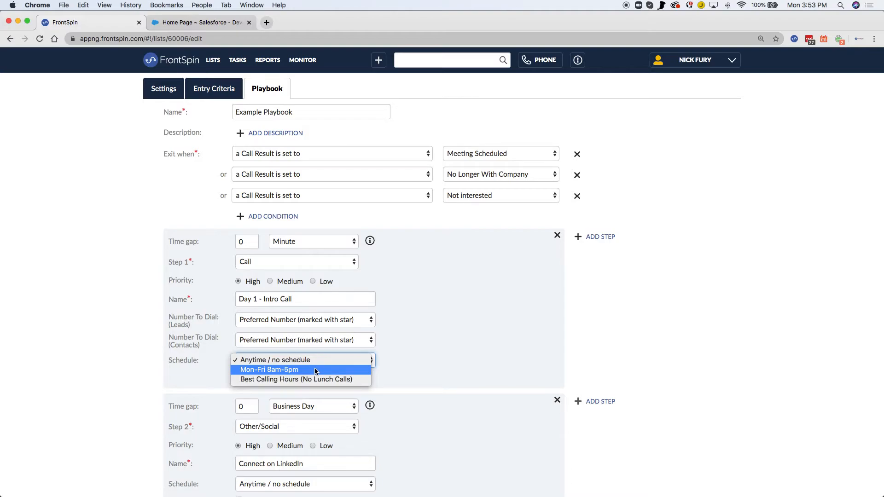
{"action": "left_click", "coordinate": [403, 363]}
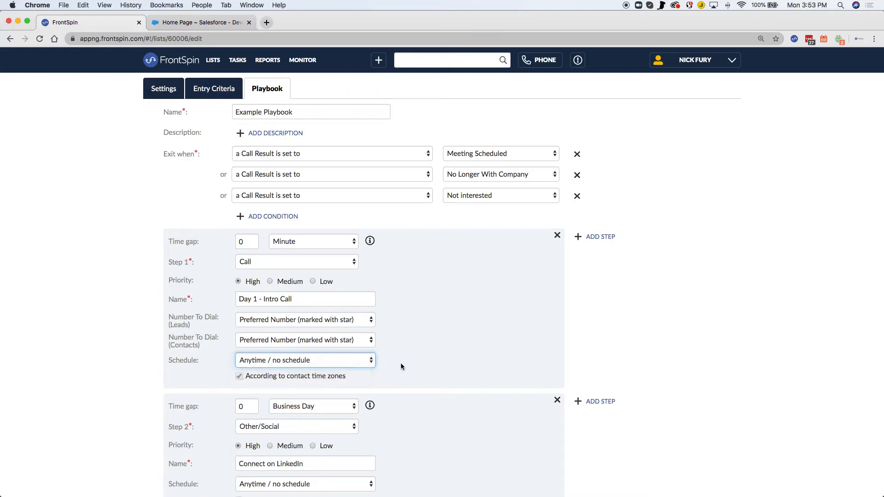
Step: Review the name and available action types of playbook step 2, Connect on LinkedIn, keeping Other/Social
{"action": "scroll", "coordinate": [410, 369], "scroll_direction": "down", "scroll_amount": 5}
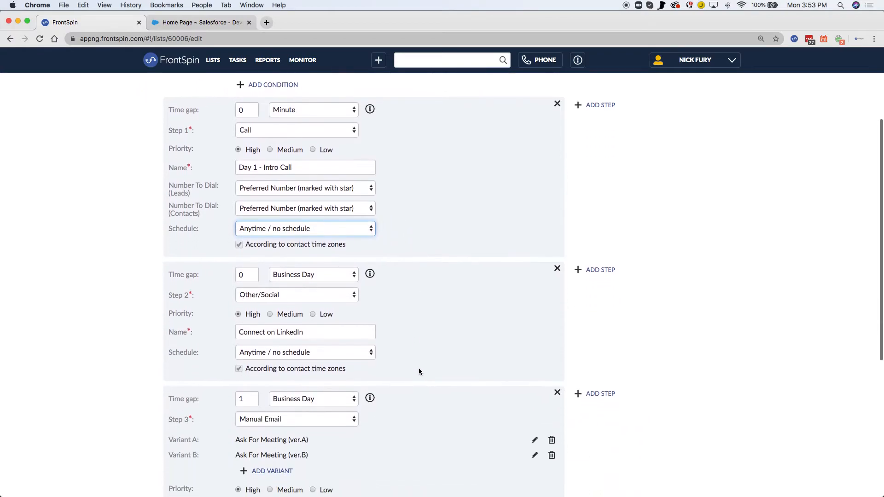
{"action": "left_click_drag", "start_coordinate": [314, 251], "coordinate": [236, 250]}
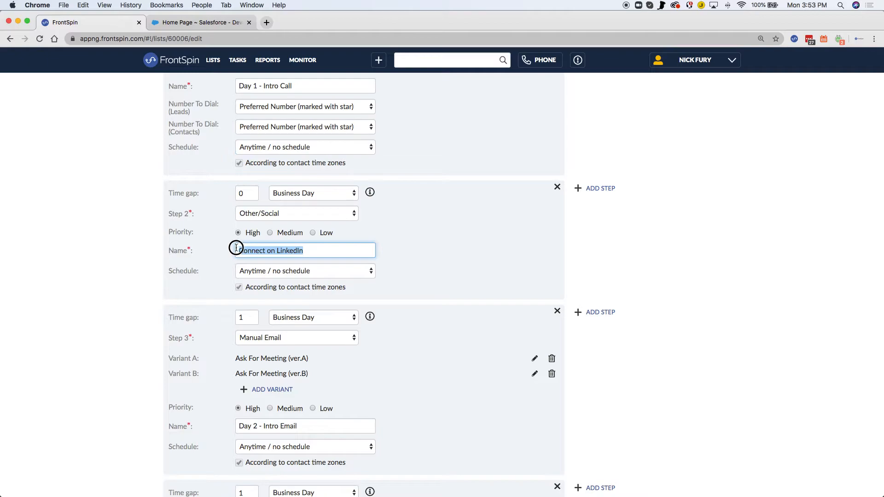
{"action": "left_click", "coordinate": [414, 249]}
{"action": "left_click", "coordinate": [345, 213]}
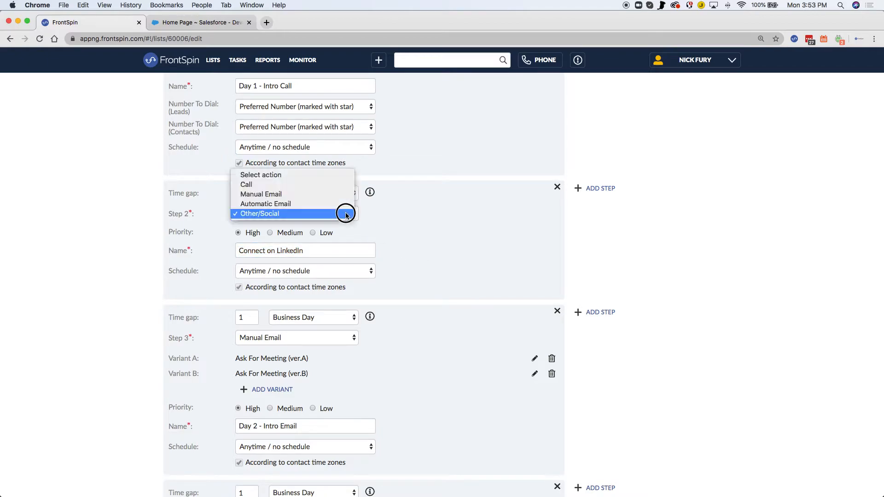
{"action": "left_click", "coordinate": [313, 217]}
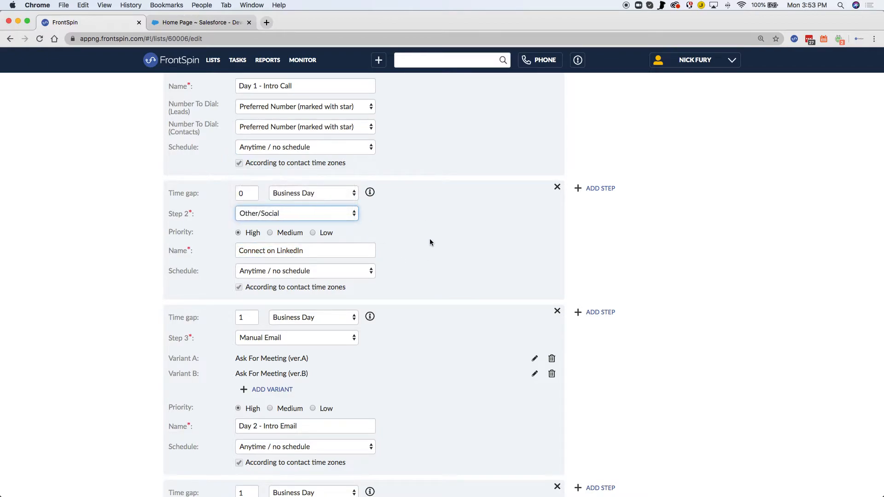
Step: Review step 3's action types and its two Ask For Meeting variants, including the email template of ver.A
{"action": "scroll", "coordinate": [430, 238], "scroll_direction": "down", "scroll_amount": 3}
{"action": "left_click", "coordinate": [353, 206]}
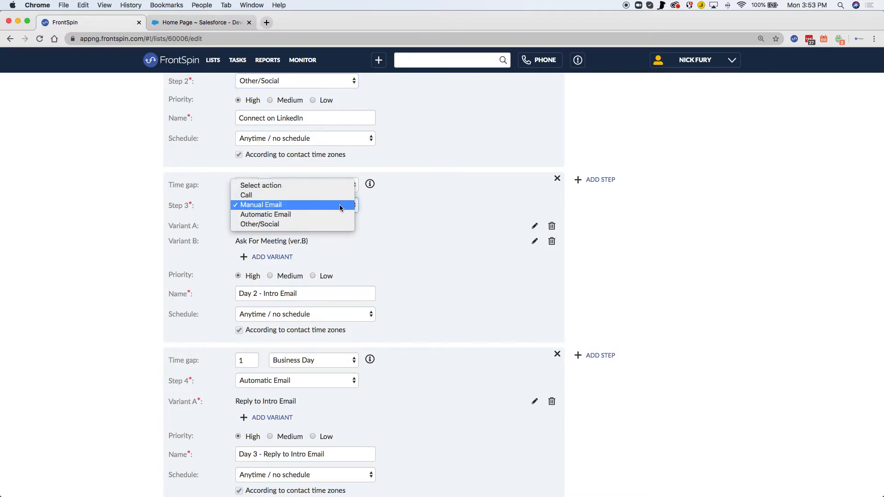
{"action": "left_click", "coordinate": [418, 217]}
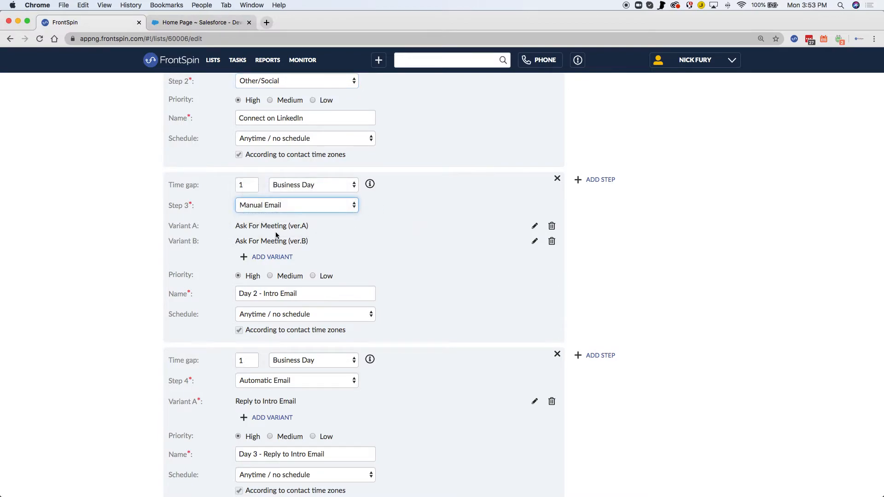
{"action": "left_click_drag", "start_coordinate": [236, 226], "coordinate": [302, 227]}
{"action": "left_click_drag", "start_coordinate": [235, 240], "coordinate": [308, 240]}
{"action": "left_click", "coordinate": [371, 250]}
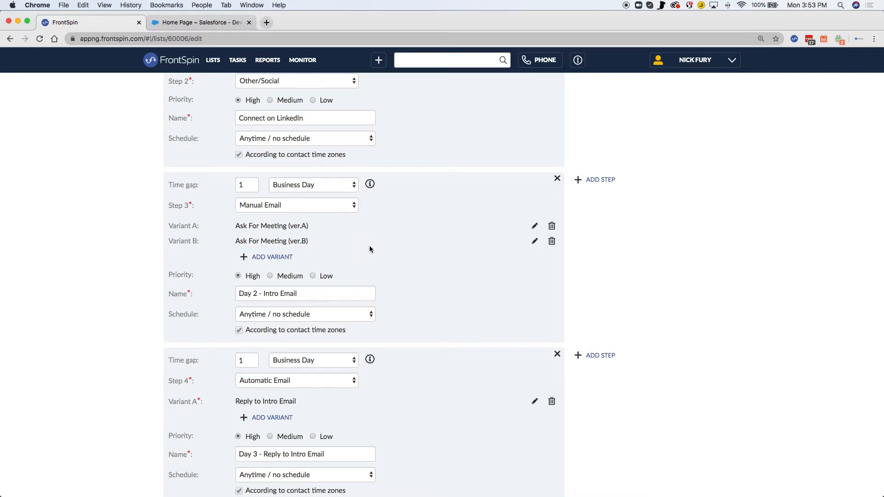
{"action": "left_click", "coordinate": [532, 231]}
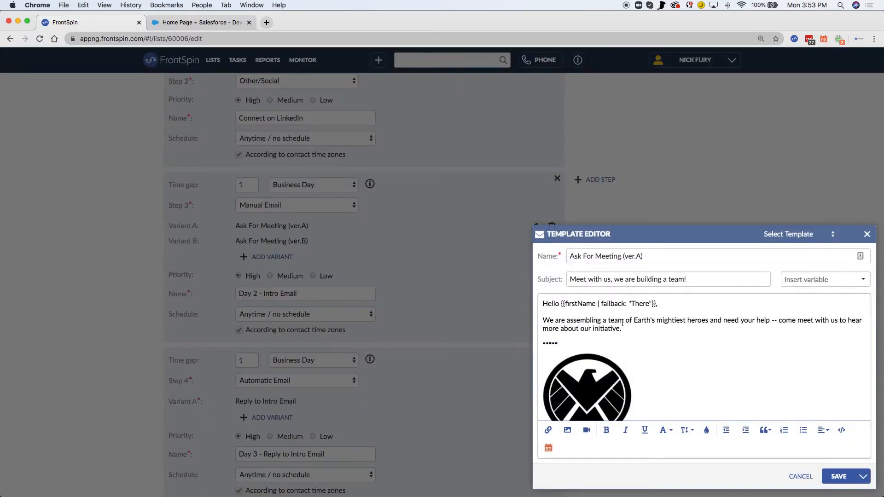
{"action": "left_click", "coordinate": [867, 234]}
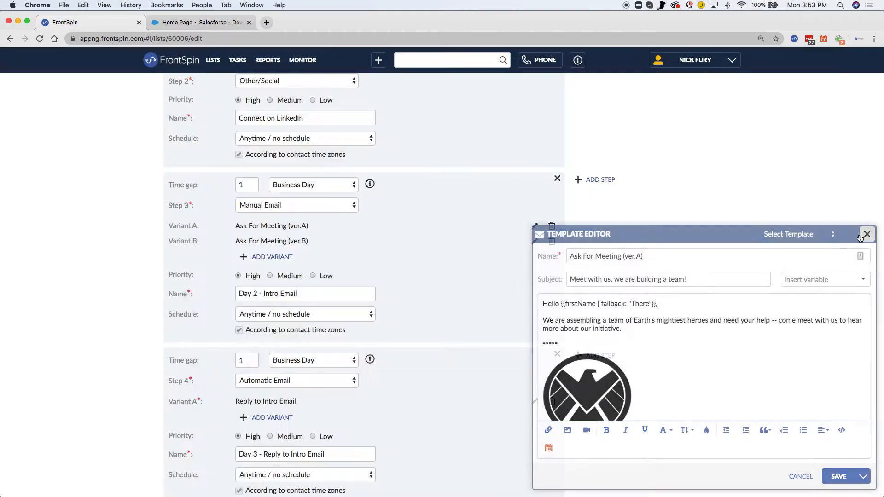
Step: Review the Reply to Intro Email variant and the available action types of playbook step 4, keeping Automatic Email
{"action": "scroll", "coordinate": [433, 280], "scroll_direction": "down", "scroll_amount": 2}
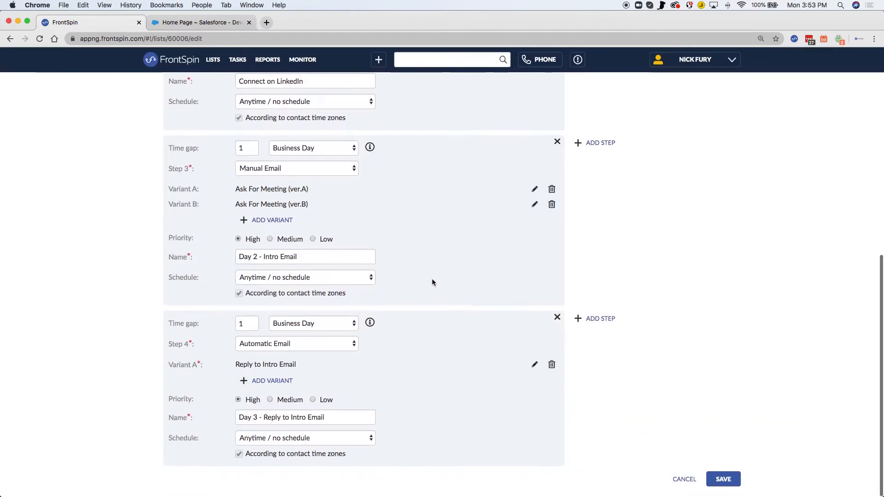
{"action": "left_click_drag", "start_coordinate": [236, 365], "coordinate": [302, 366]}
{"action": "left_click", "coordinate": [316, 365]}
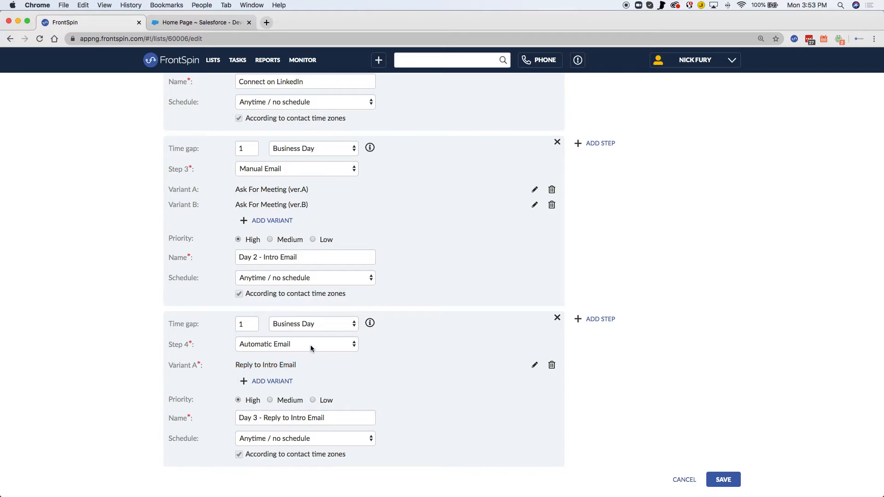
{"action": "left_click", "coordinate": [311, 348]}
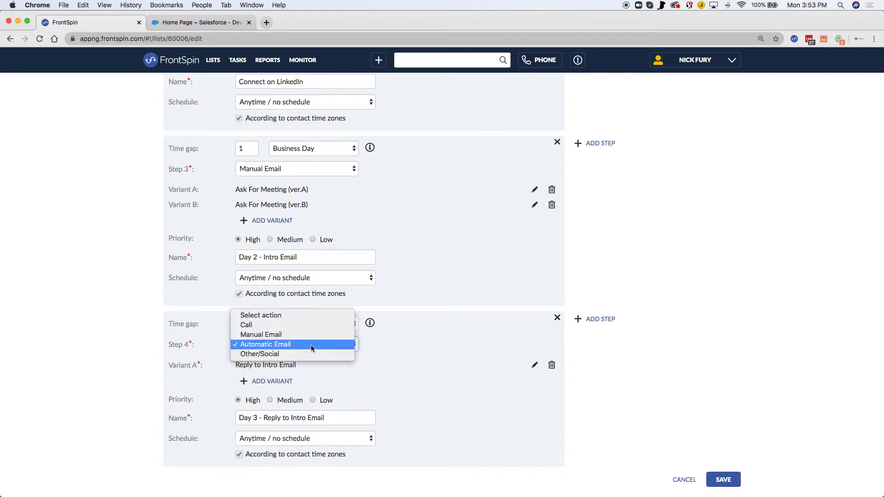
{"action": "left_click", "coordinate": [386, 347]}
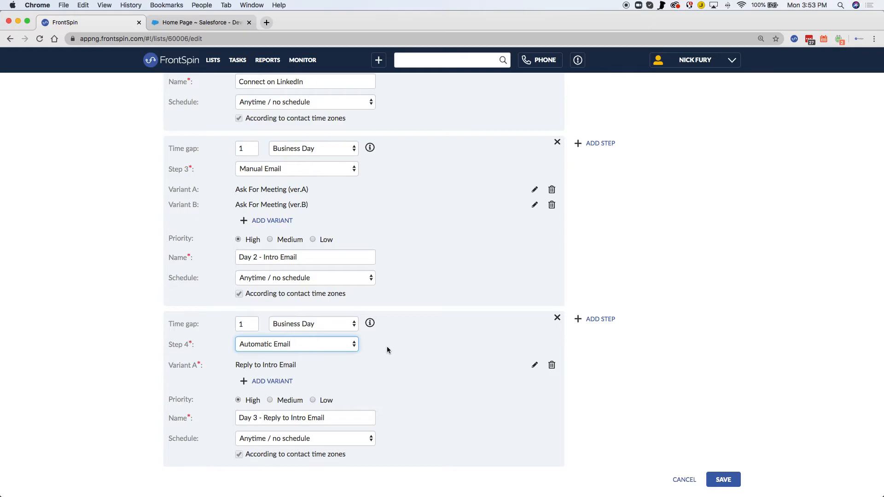
Step: Open the Reply to Intro Email template and examine its type options and message body, keeping the Reply type
{"action": "left_click", "coordinate": [534, 364]}
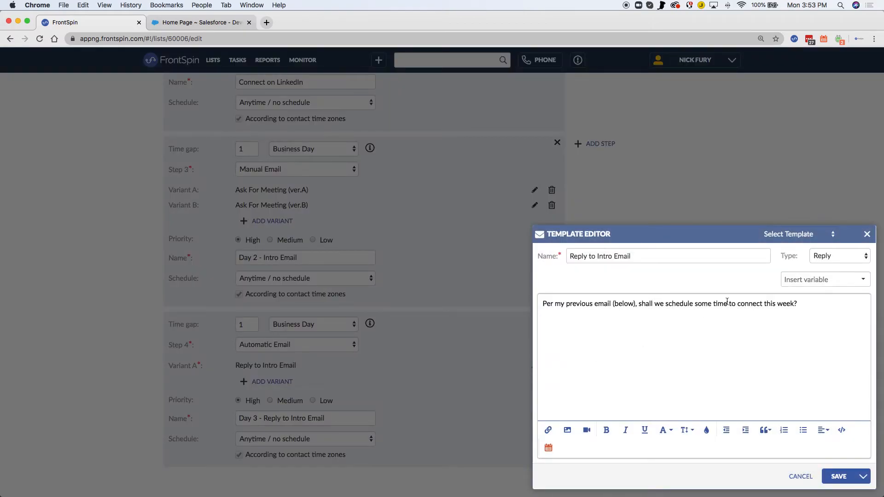
{"action": "left_click", "coordinate": [825, 259]}
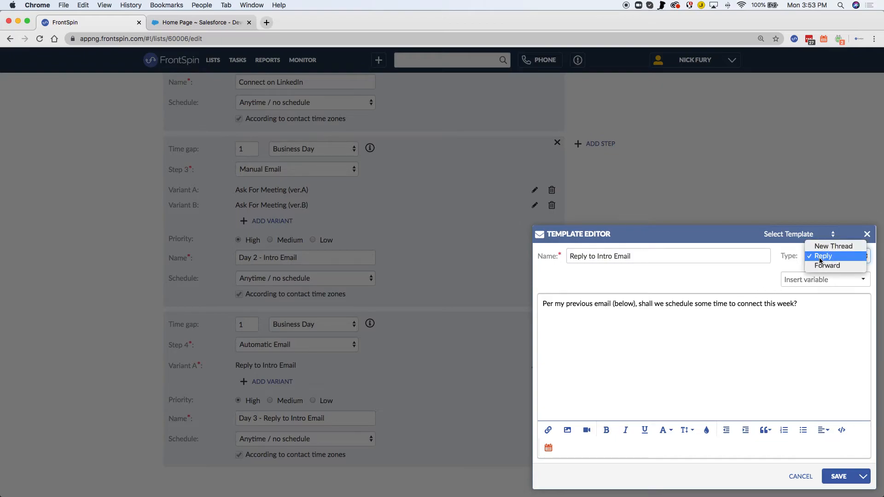
{"action": "left_click", "coordinate": [717, 274]}
{"action": "left_click_drag", "start_coordinate": [806, 304], "coordinate": [550, 311]}
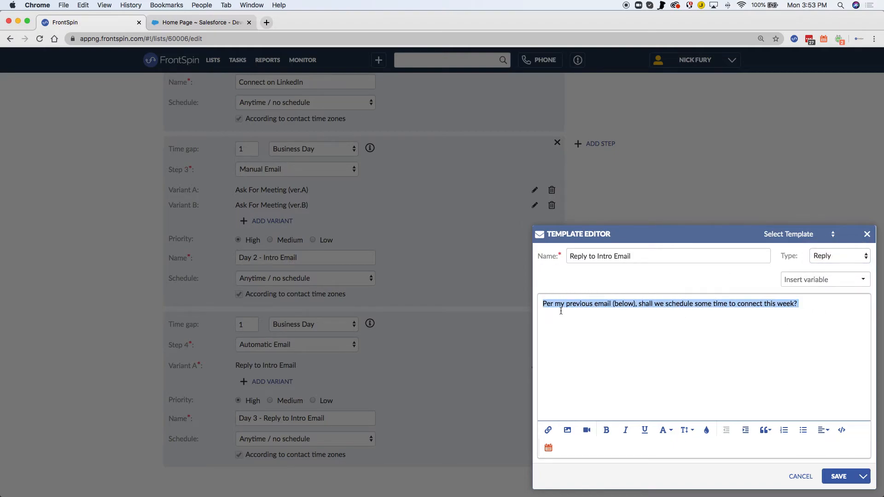
Step: Close the Reply to Intro Email template without saving and return to the playbook's Exit when conditions
{"action": "left_click", "coordinate": [681, 355]}
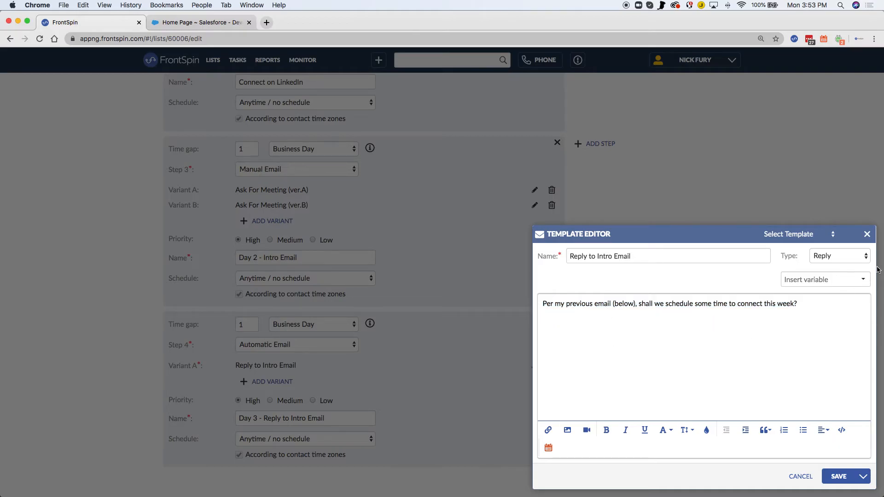
{"action": "left_click", "coordinate": [867, 234]}
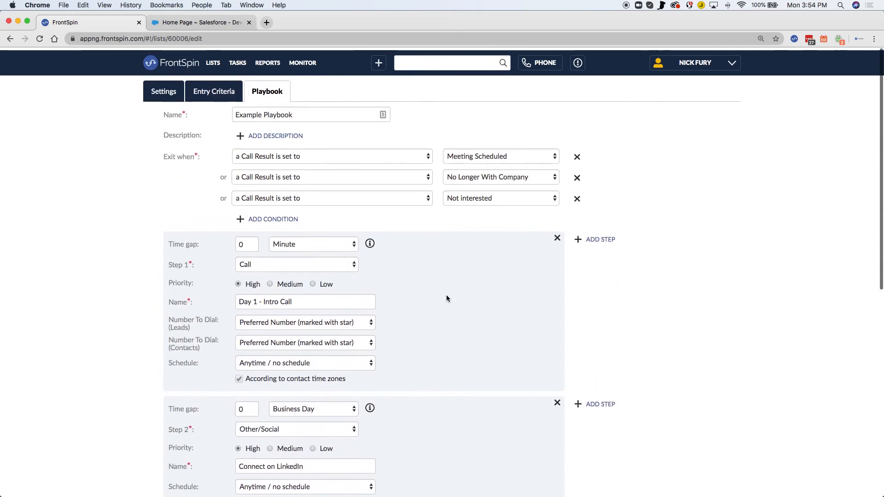
{"action": "left_click_drag", "start_coordinate": [153, 156], "coordinate": [203, 155]}
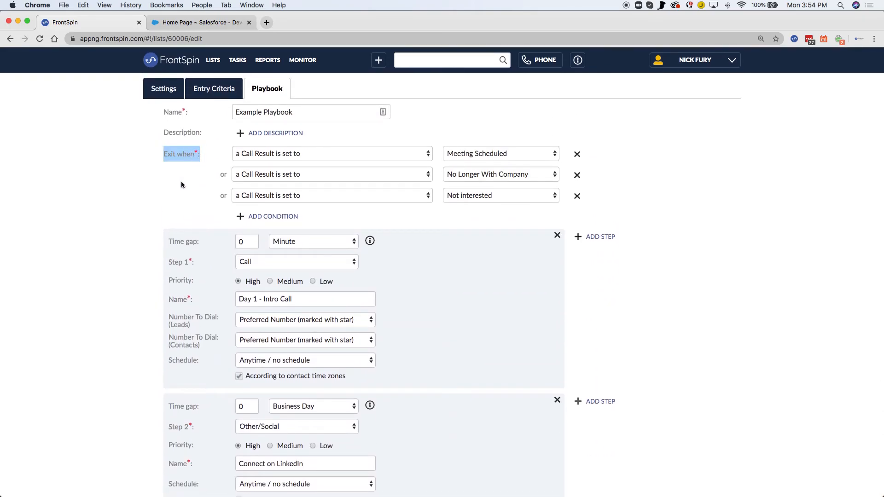
{"action": "left_click", "coordinate": [181, 184]}
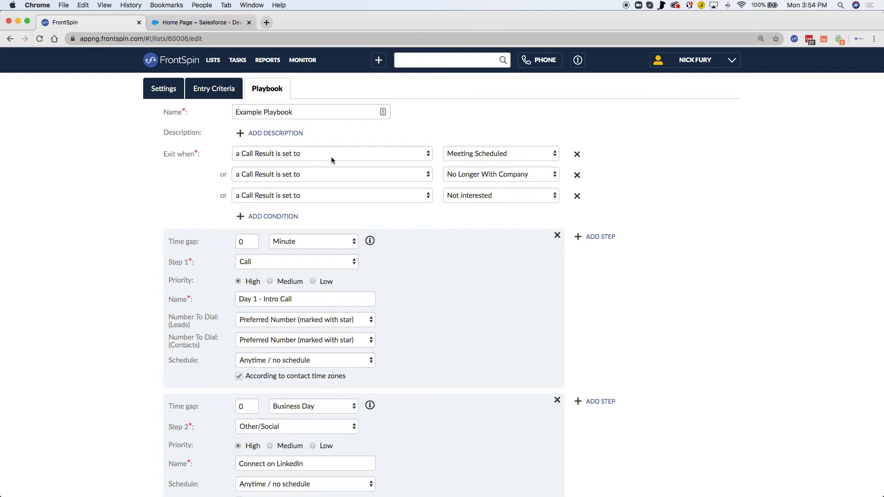
Step: Examine the available triggers and call results for the first exit condition, keeping a Call Result is set to Meeting Scheduled
{"action": "left_click", "coordinate": [336, 154]}
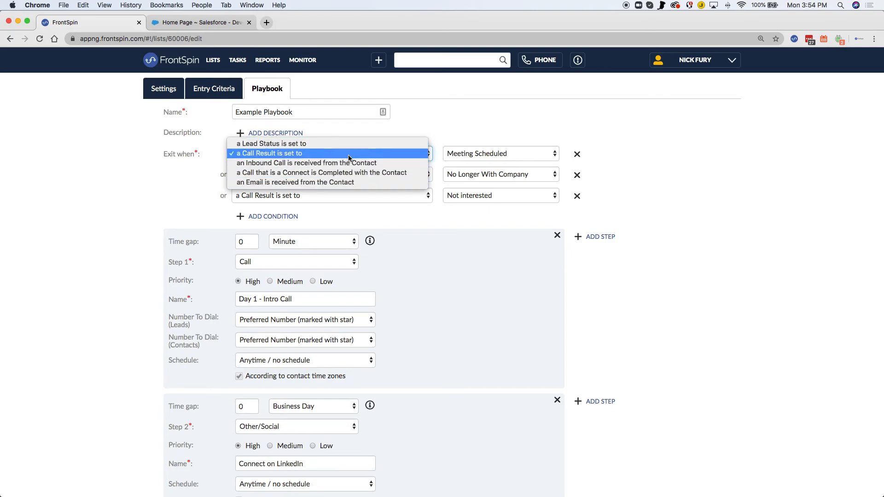
{"action": "left_click", "coordinate": [461, 126]}
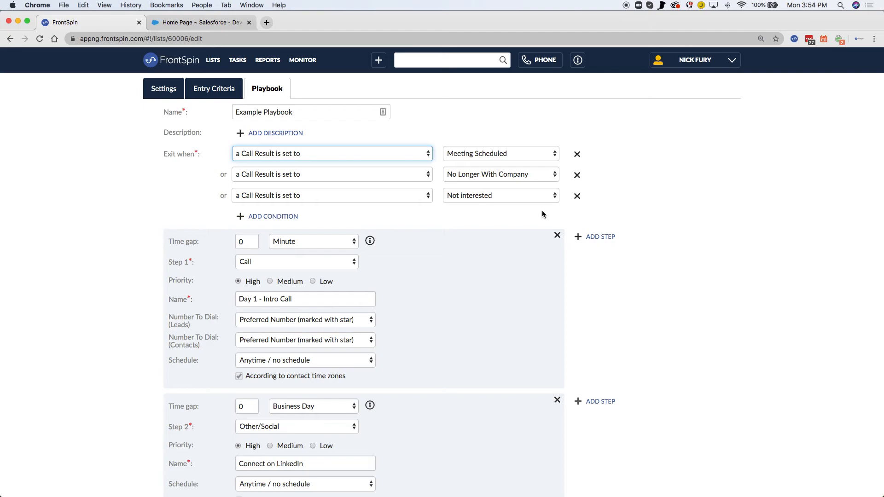
{"action": "left_click", "coordinate": [528, 155]}
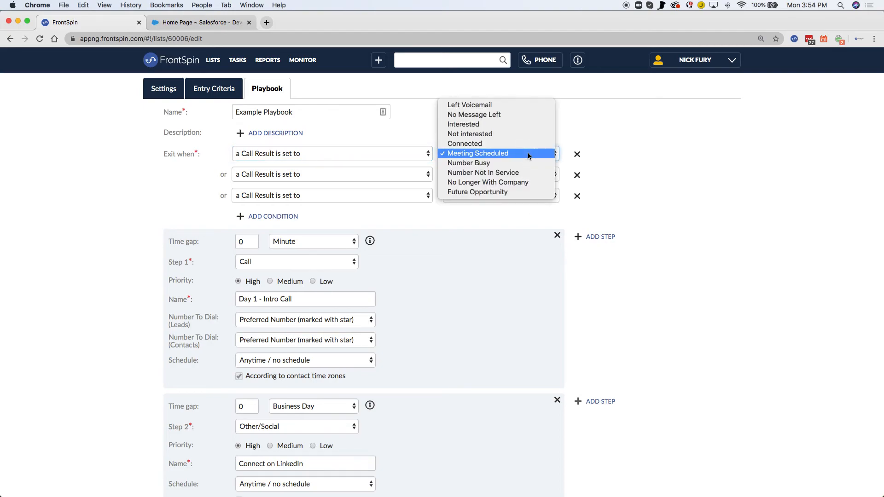
{"action": "left_click", "coordinate": [624, 151]}
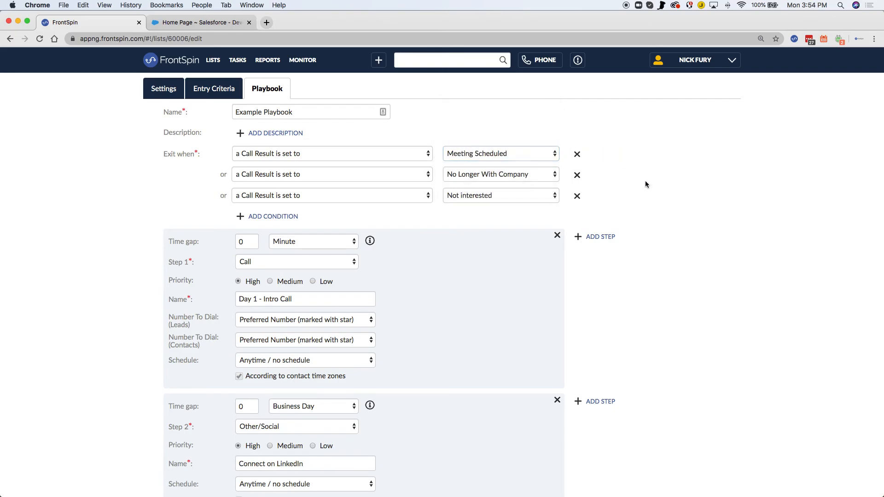
Step: Review the whole Example Playbook, from its exit conditions through the call, social, manual email and automatic email steps
{"action": "scroll", "coordinate": [645, 181], "scroll_direction": "down", "scroll_amount": 5}
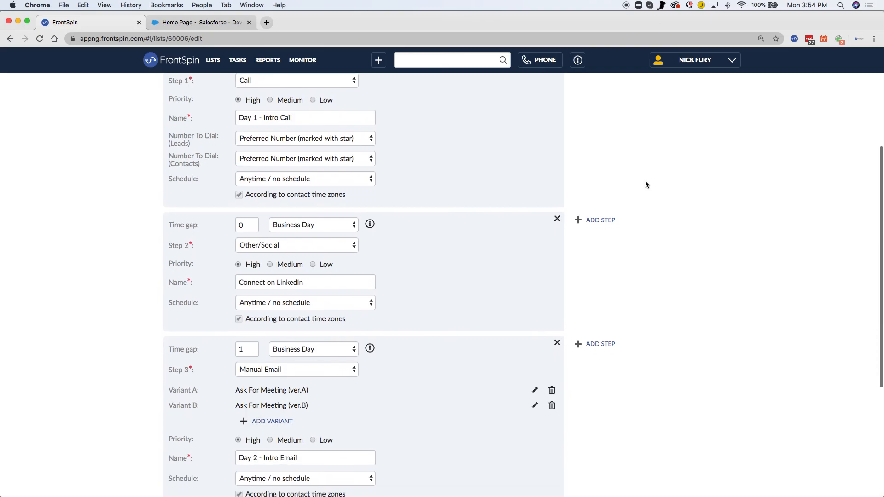
{"action": "scroll", "coordinate": [649, 184], "scroll_direction": "down", "scroll_amount": 3}
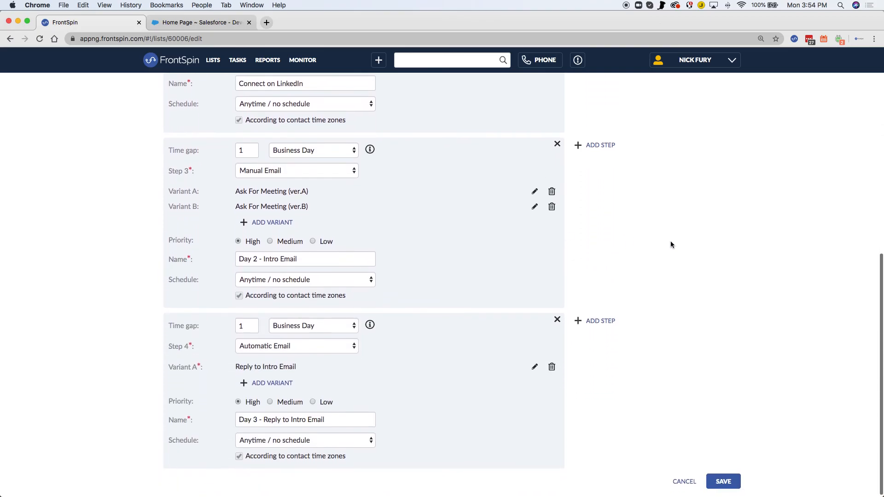
{"action": "scroll", "coordinate": [647, 240], "scroll_direction": "up", "scroll_amount": 8}
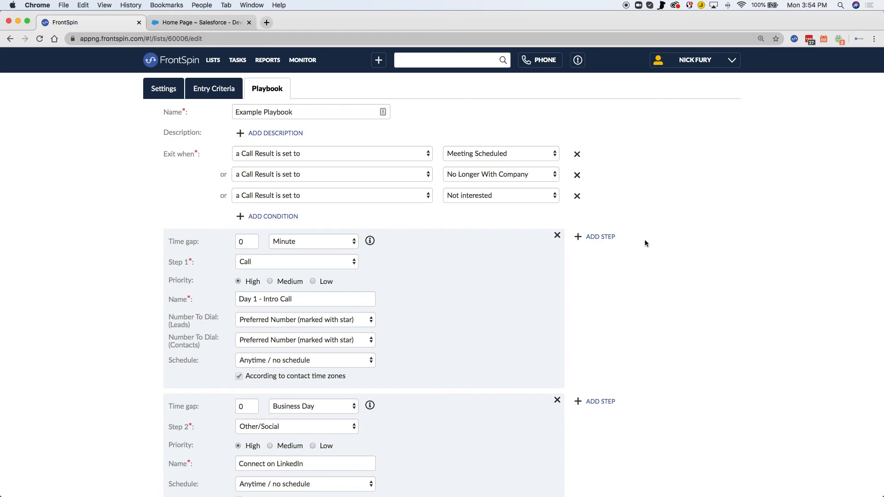
{"action": "scroll", "coordinate": [87, 306], "scroll_direction": "down", "scroll_amount": 4}
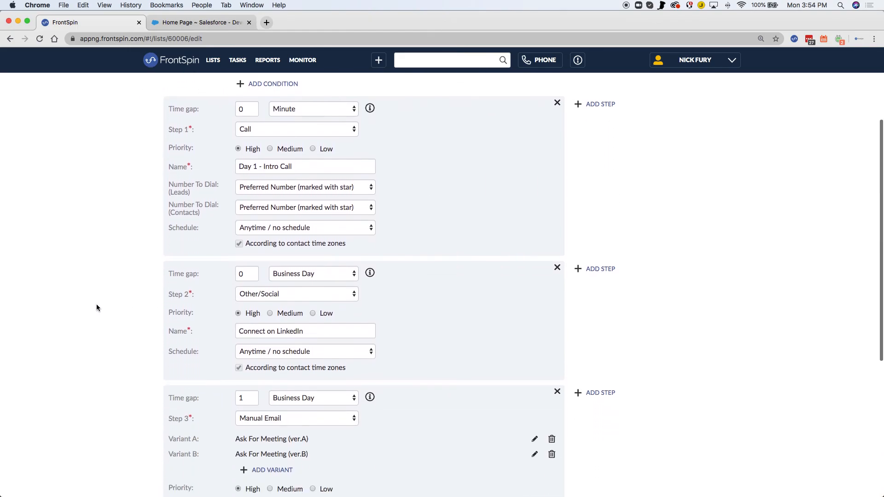
{"action": "scroll", "coordinate": [106, 304], "scroll_direction": "up", "scroll_amount": 4}
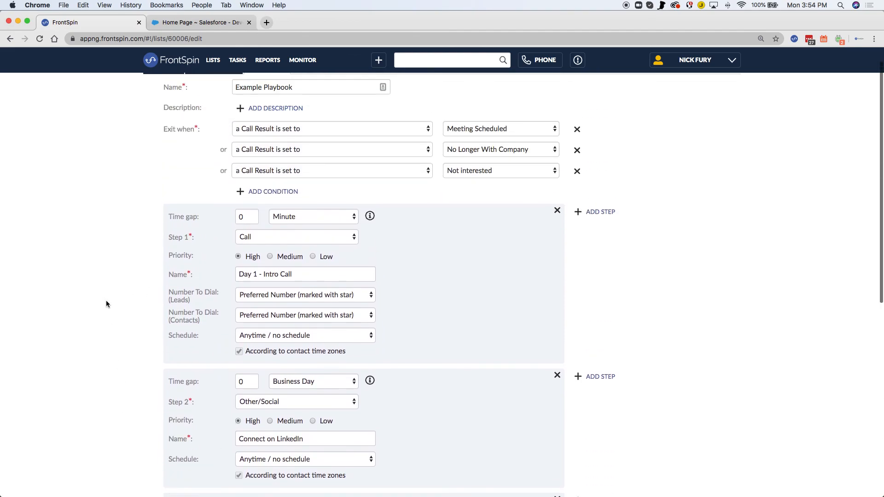